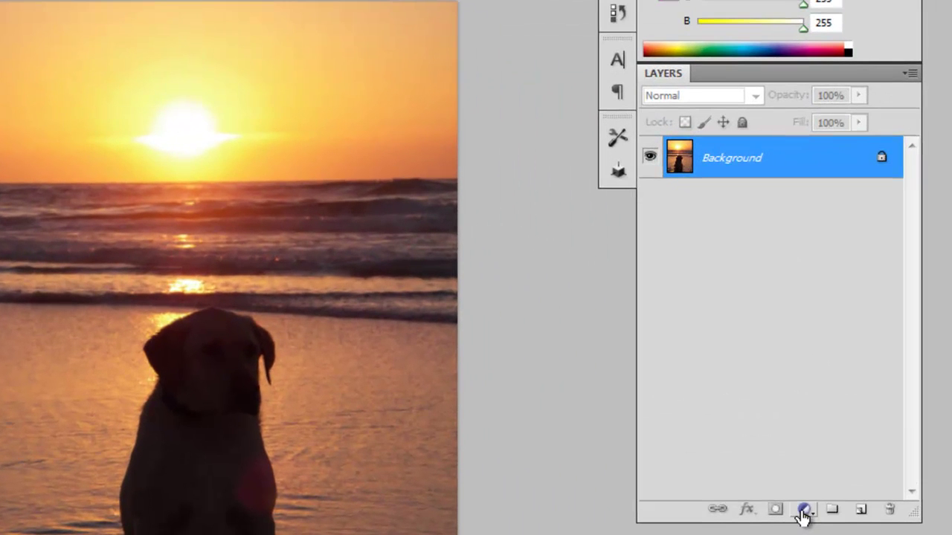
Try a Brightness/Contrast adjustment layer at brightness 71, then delete it.
click(854, 434)
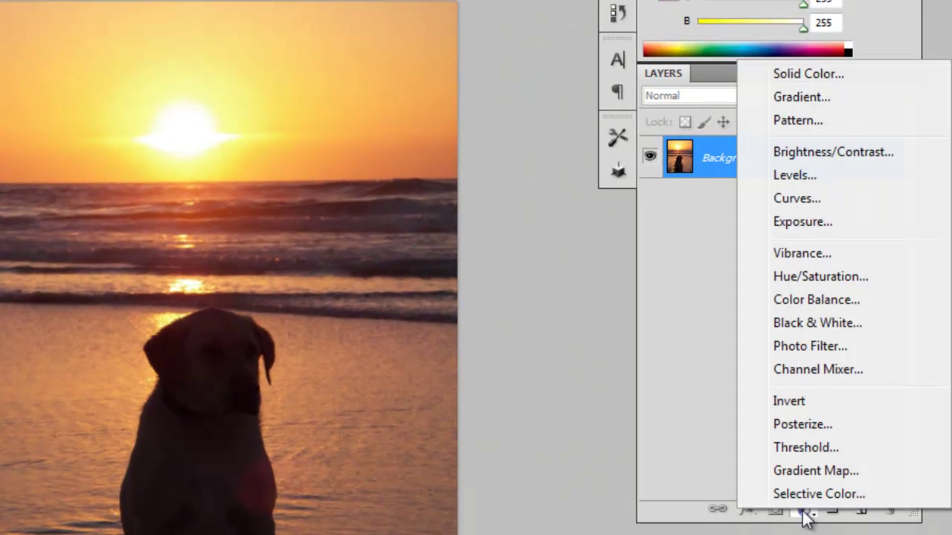
click(859, 153)
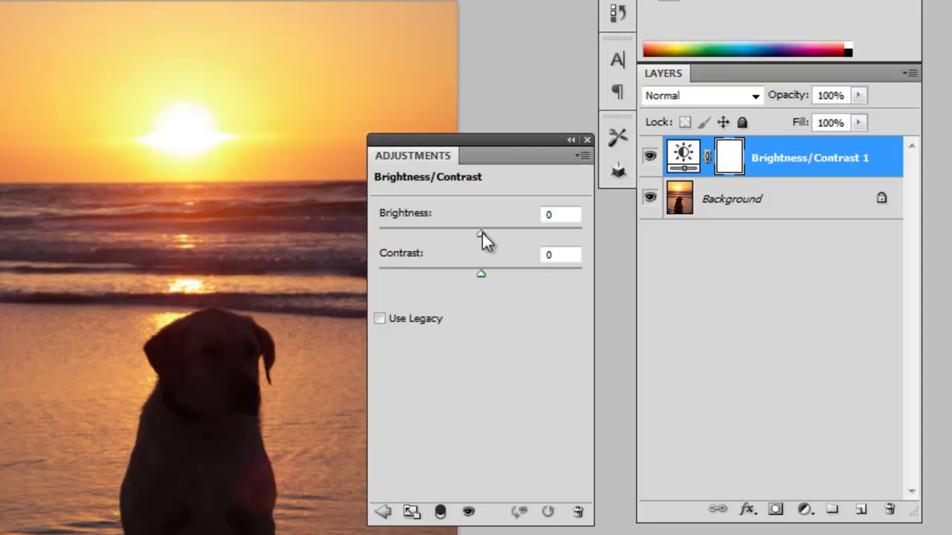
drag(482, 231, 529, 237)
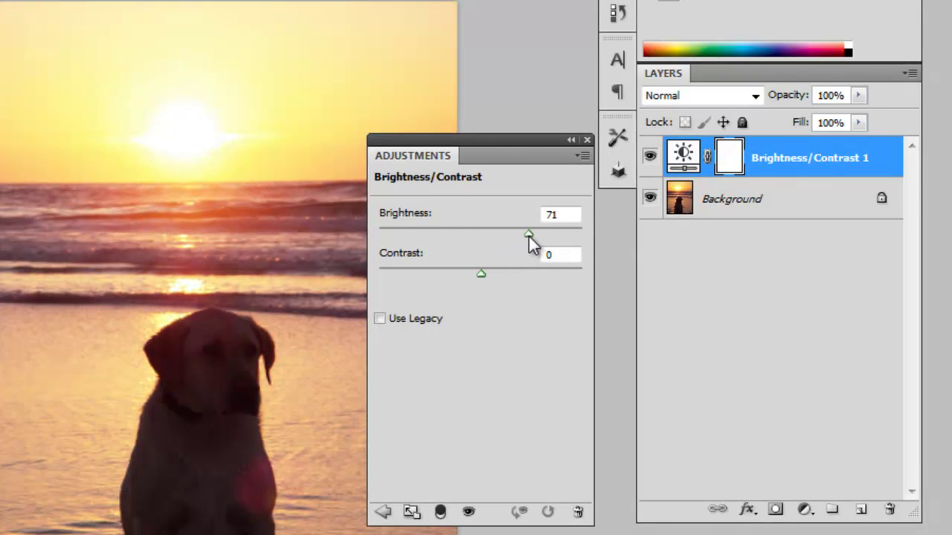
click(587, 140)
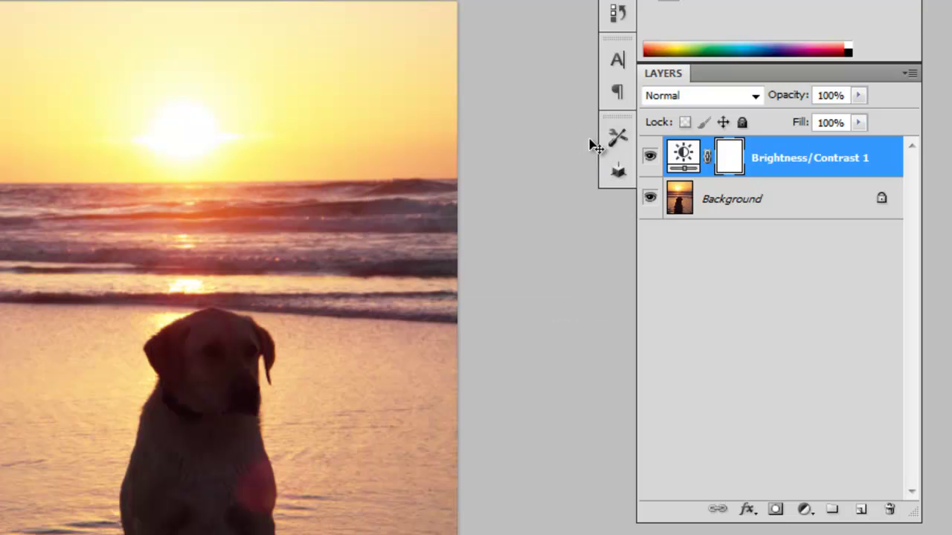
key(Delete)
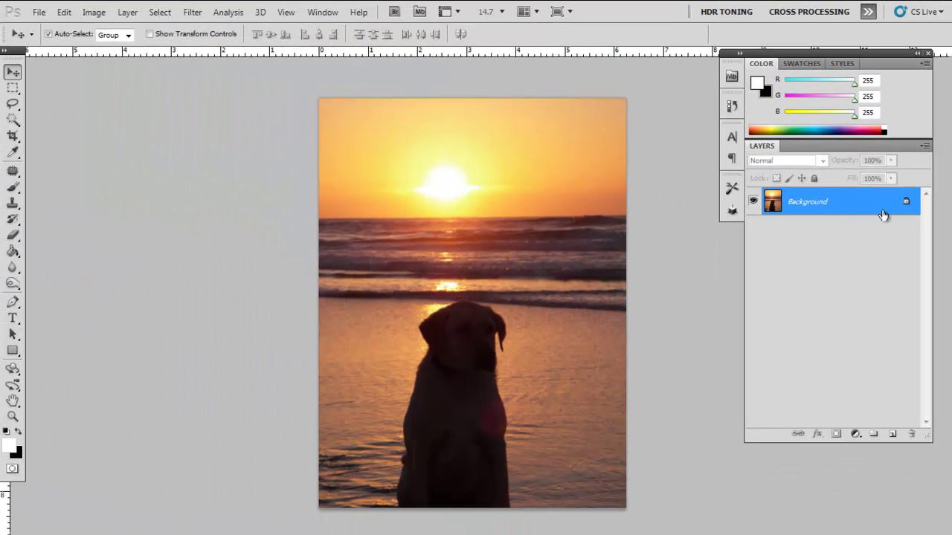
Duplicate the Background photo onto Layer 1 and bring up the Image adjustments menu.
key(ctrl+j)
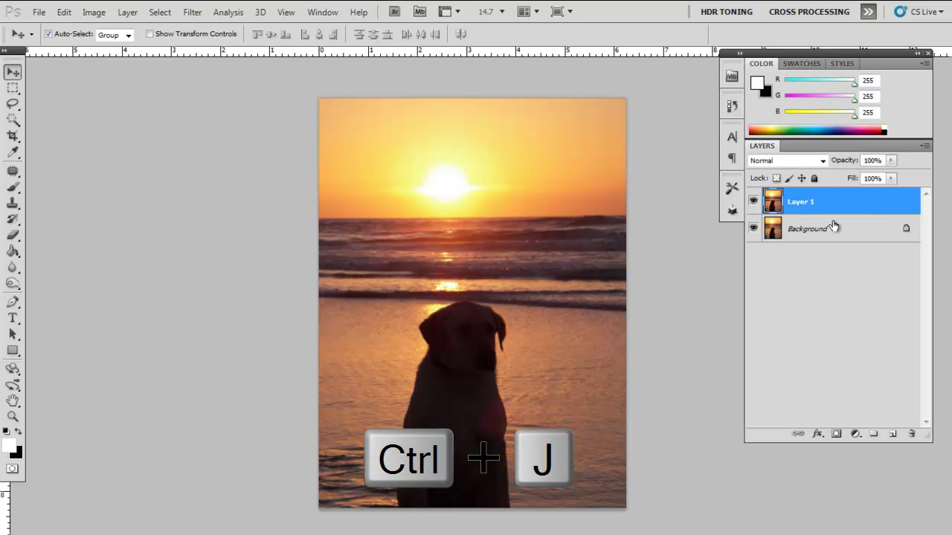
click(93, 13)
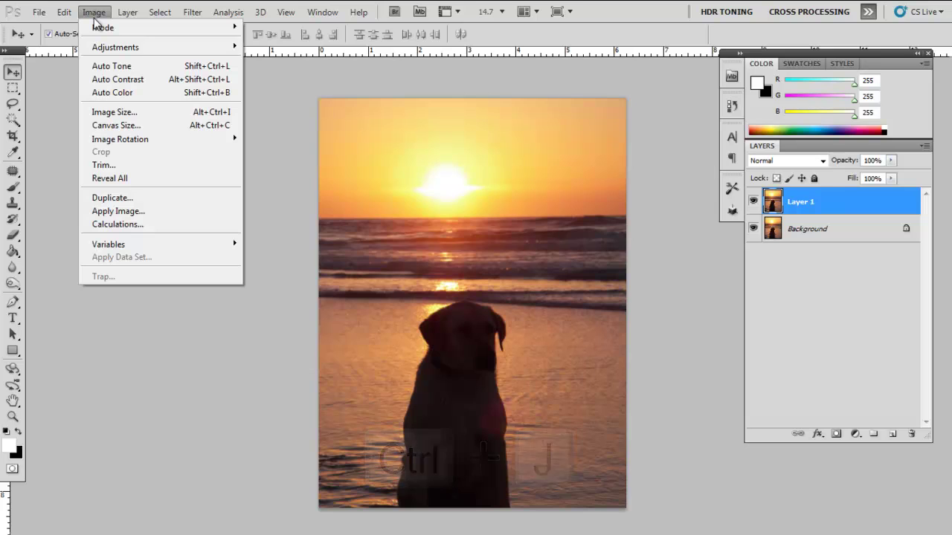
mouse_move(99, 48)
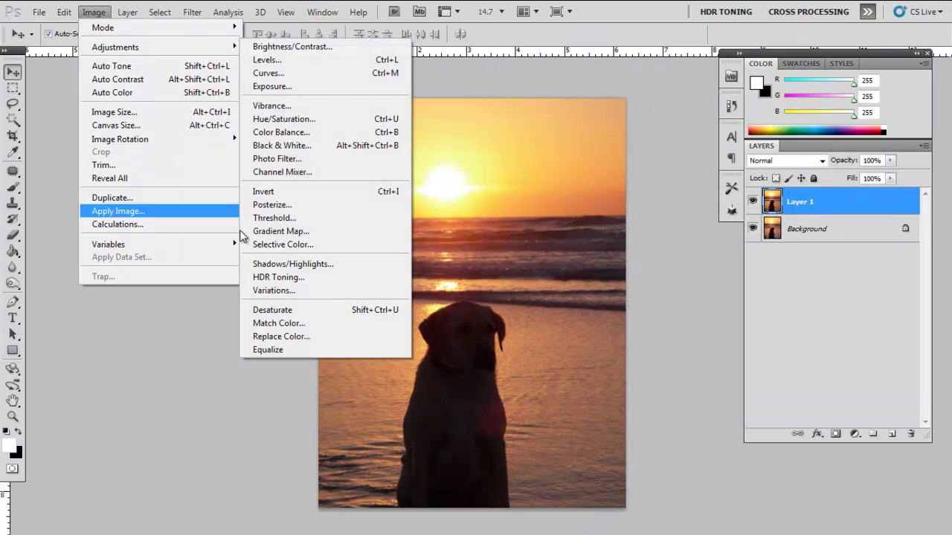
Open Shadows/Highlights for Layer 1 and toggle Preview to compare the correction.
click(341, 267)
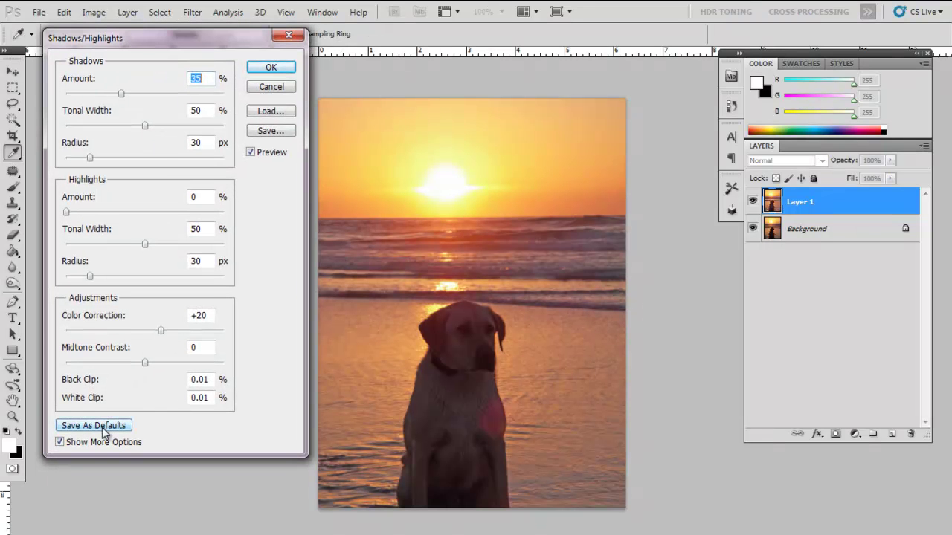
click(260, 153)
click(260, 154)
click(259, 154)
click(260, 154)
Zero highlights radius and tonal width; set shadows to 57% amount, 51% tonal width, 63 px radius.
drag(92, 282, 3, 239)
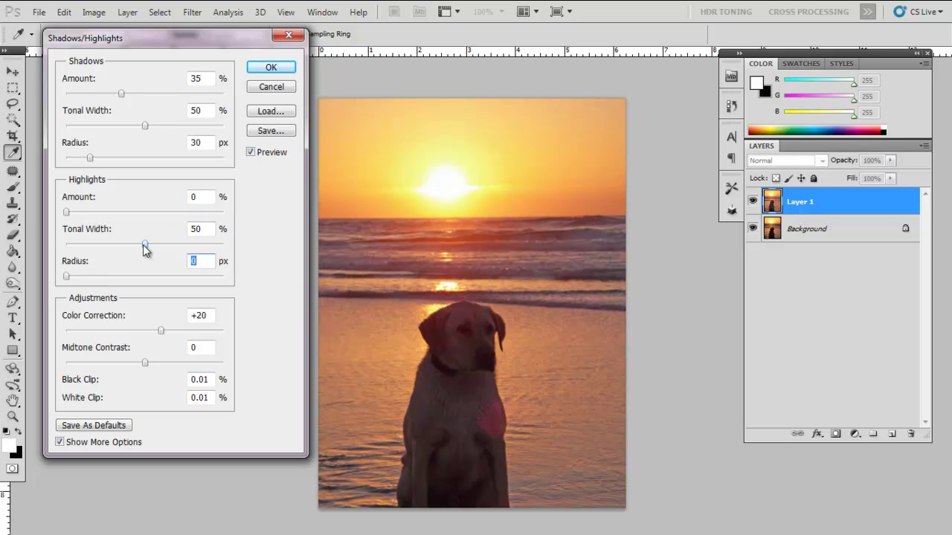
drag(143, 245, 6, 171)
drag(153, 96, 127, 134)
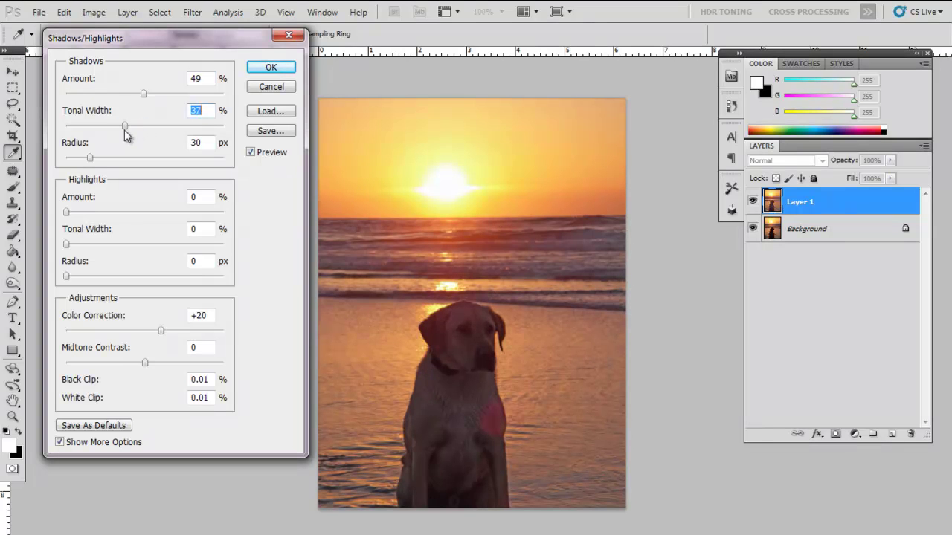
mouse_move(144, 94)
mouse_down()
mouse_move(133, 101)
mouse_move(149, 129)
mouse_move(157, 97)
mouse_up()
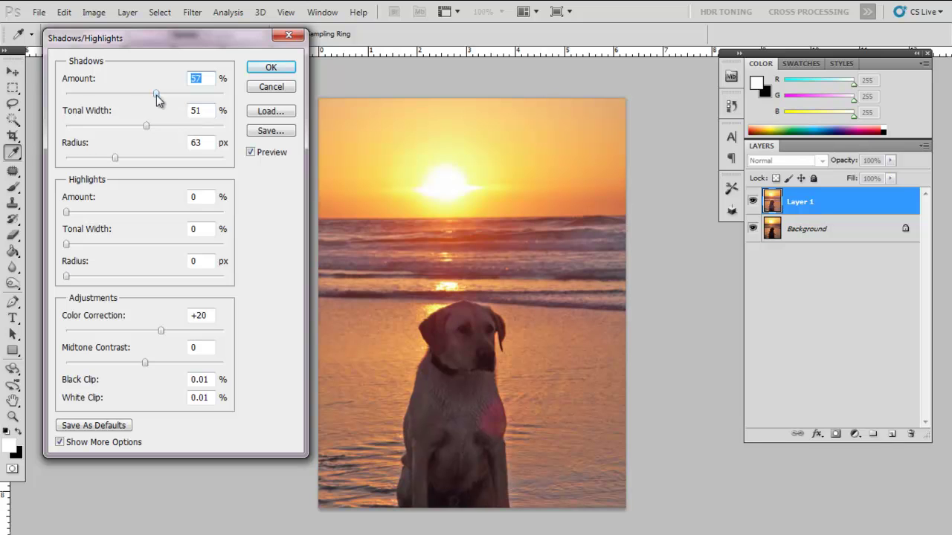
click(276, 68)
click(753, 201)
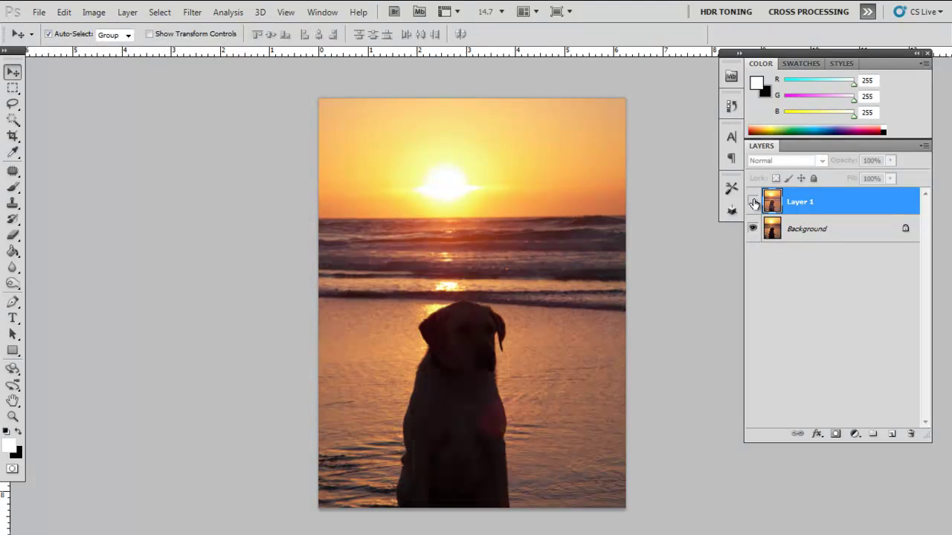
click(752, 201)
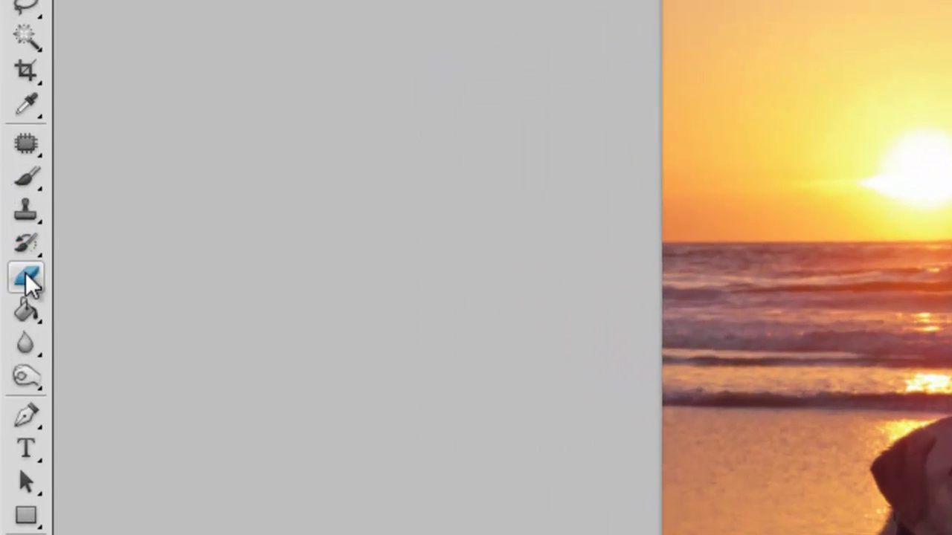
Erase the brightened sky on Layer 1 with the Eraser Tool at 39% opacity.
click(12, 235)
click(149, 277)
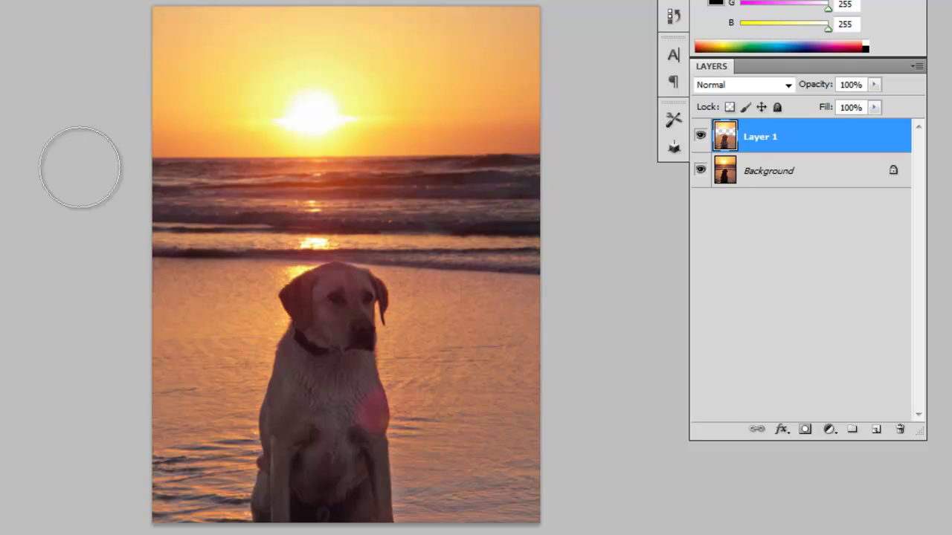
drag(81, 170, 482, 152)
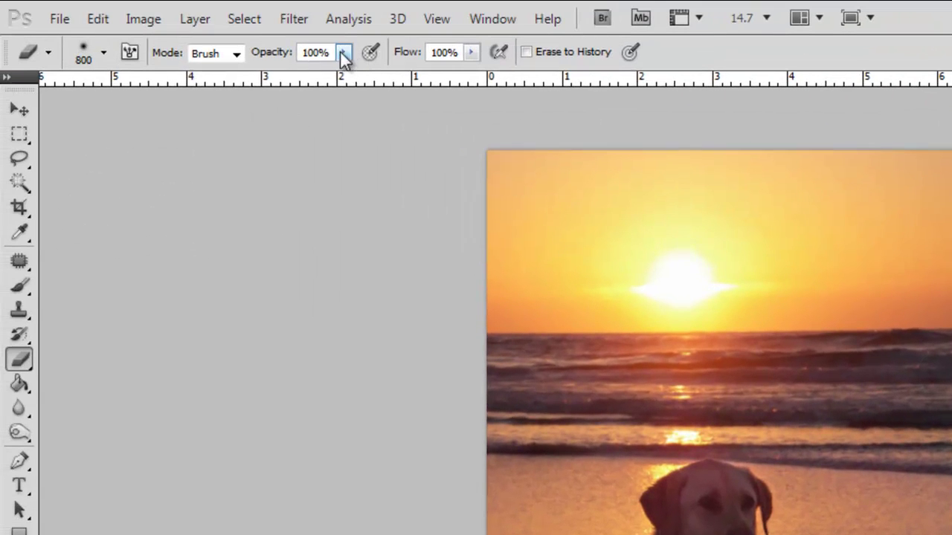
click(342, 52)
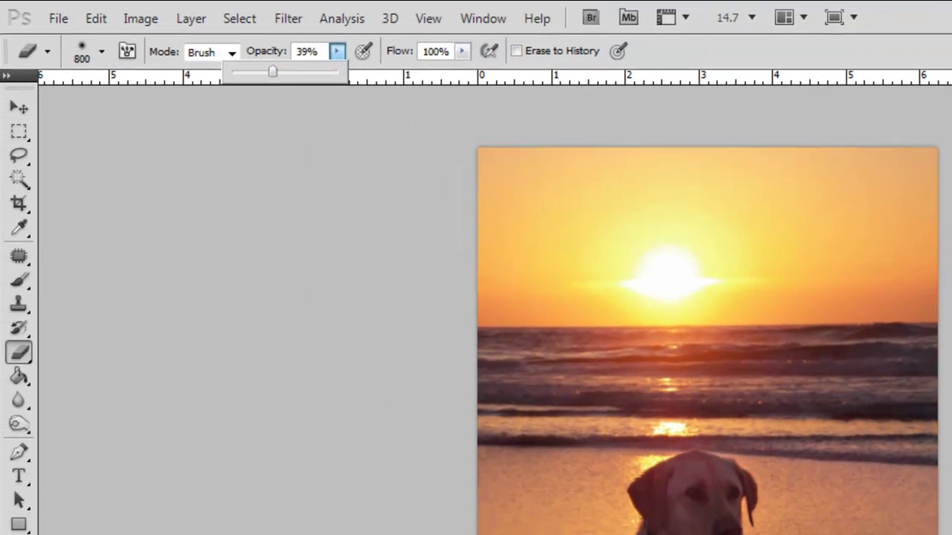
key(Return)
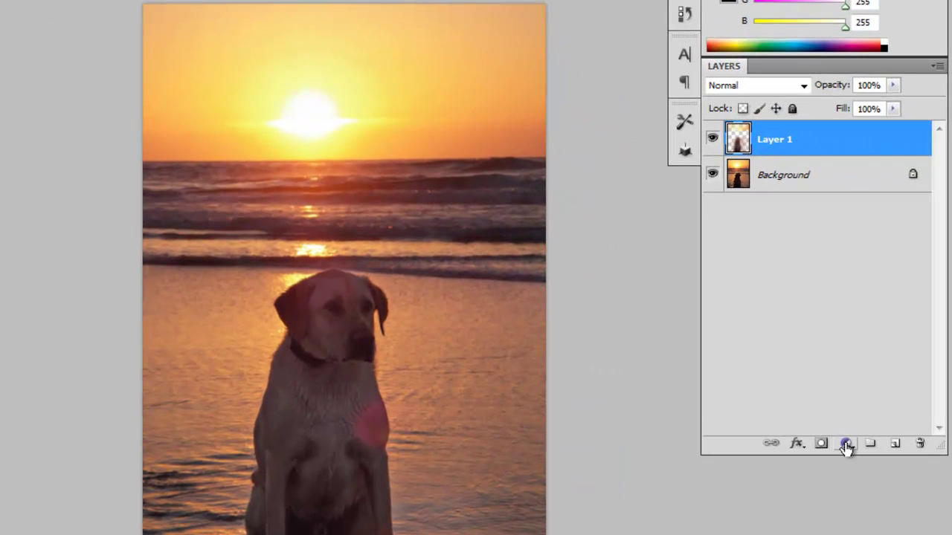
Add a Brightness/Contrast adjustment layer with contrast 17, then toggle the edits to compare with the original.
click(847, 443)
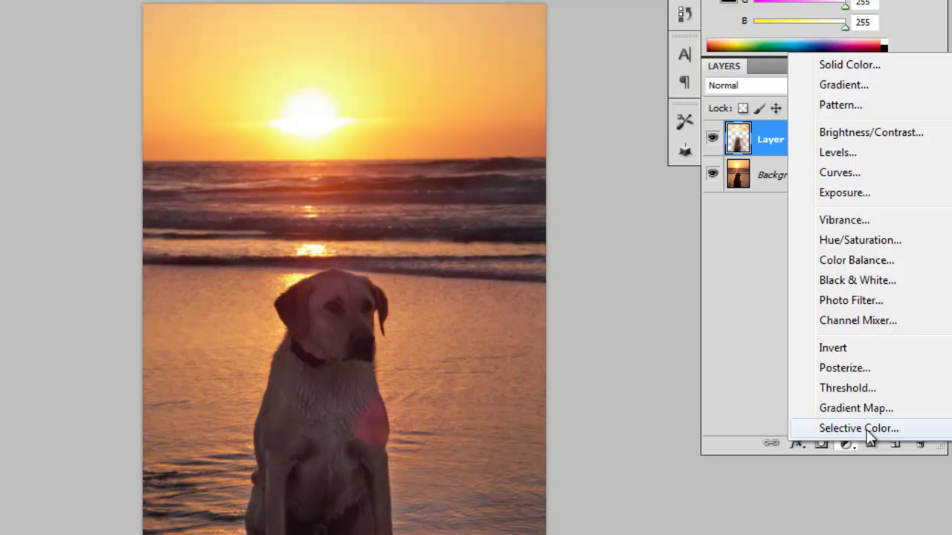
click(861, 136)
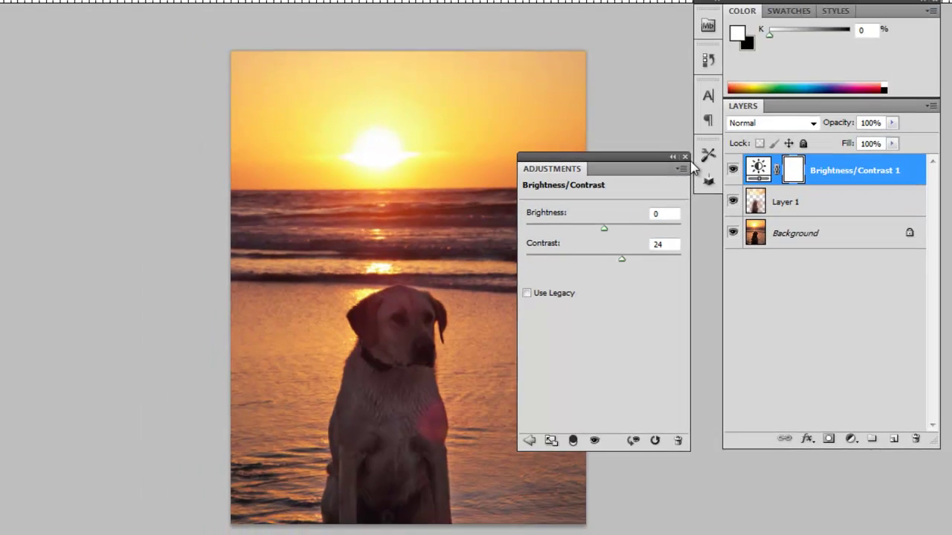
click(658, 123)
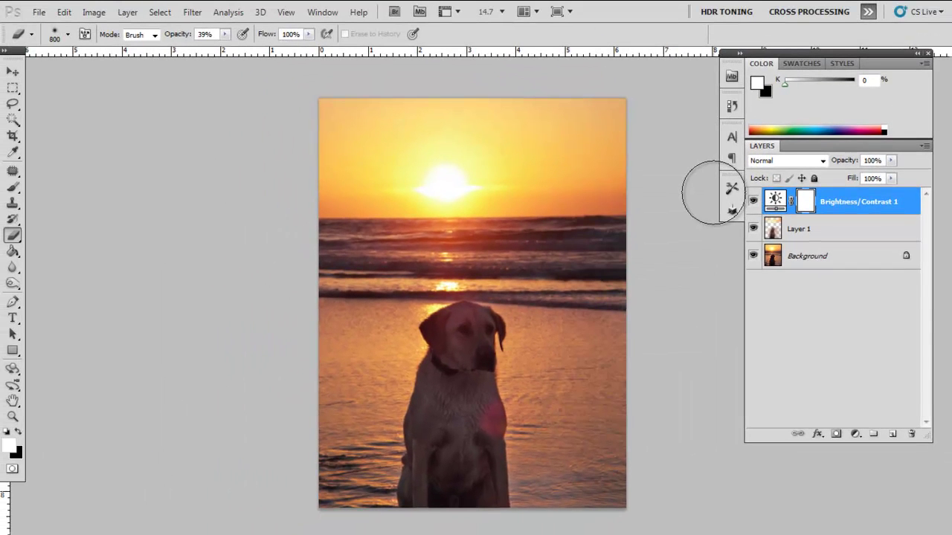
alt+click(753, 256)
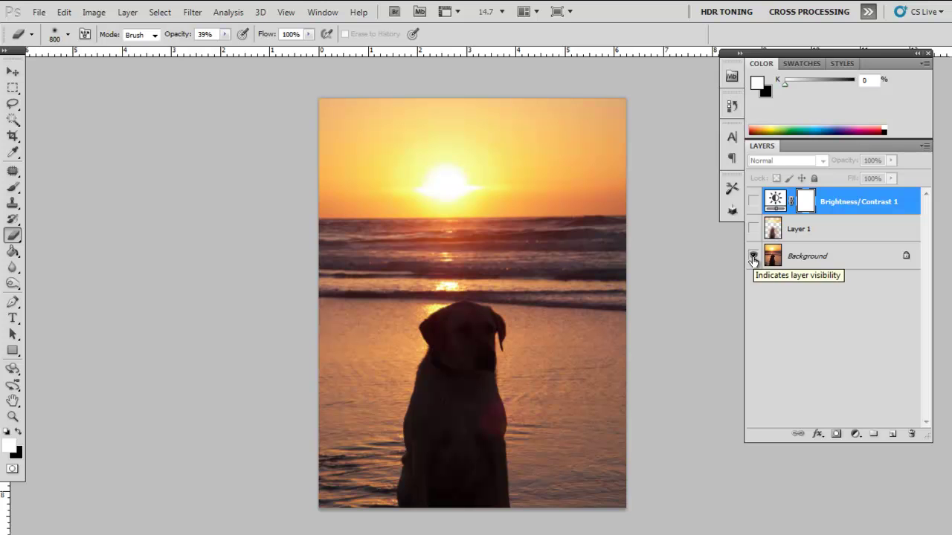
alt+click(753, 256)
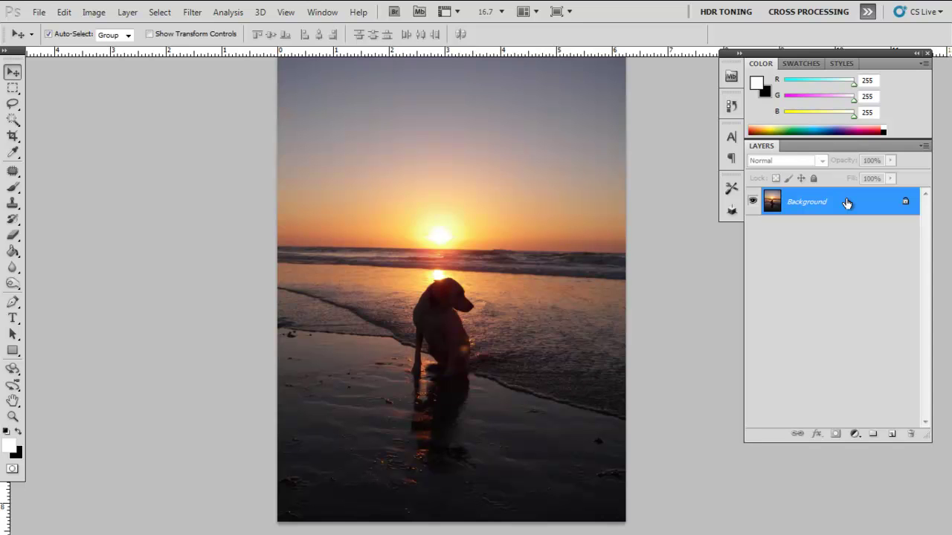
Duplicate the second photo's Background layer and open Shadows/Highlights for the copy.
drag(847, 203, 891, 435)
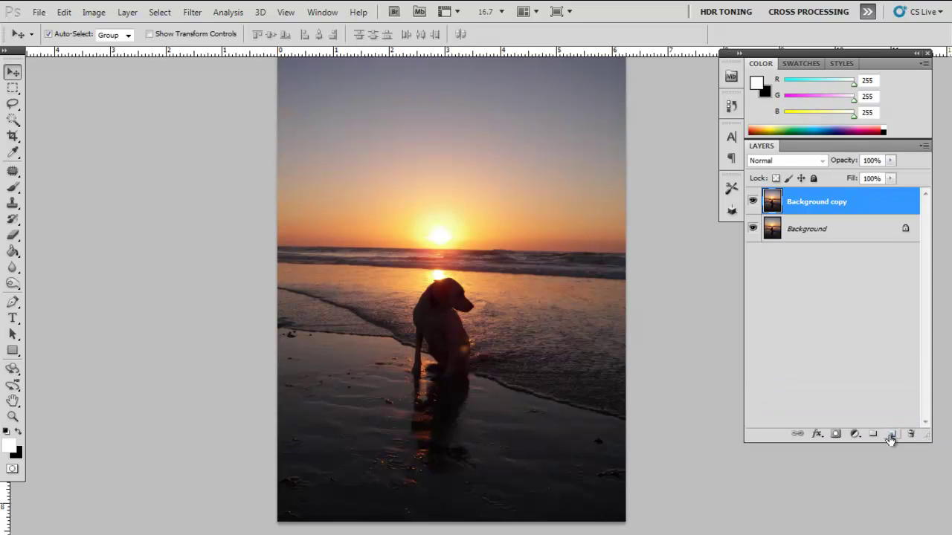
click(105, 16)
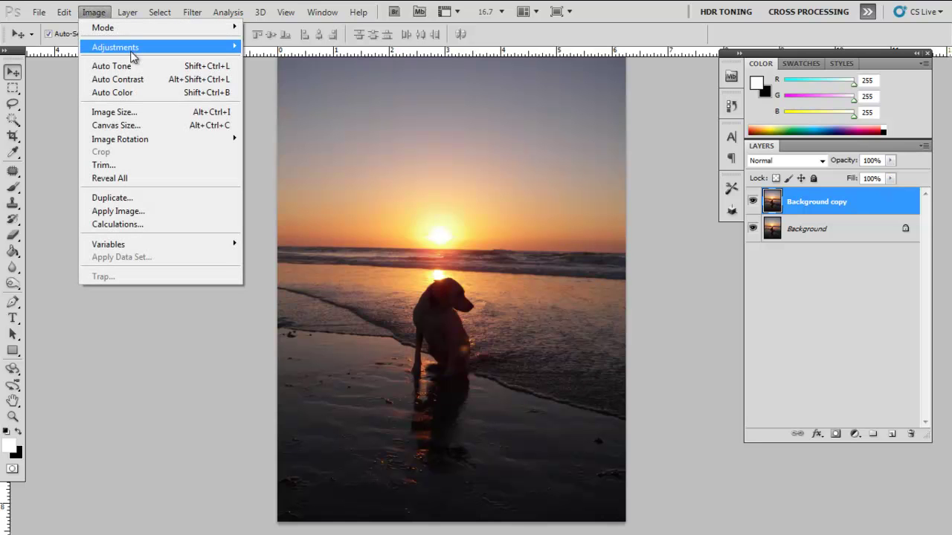
mouse_move(132, 54)
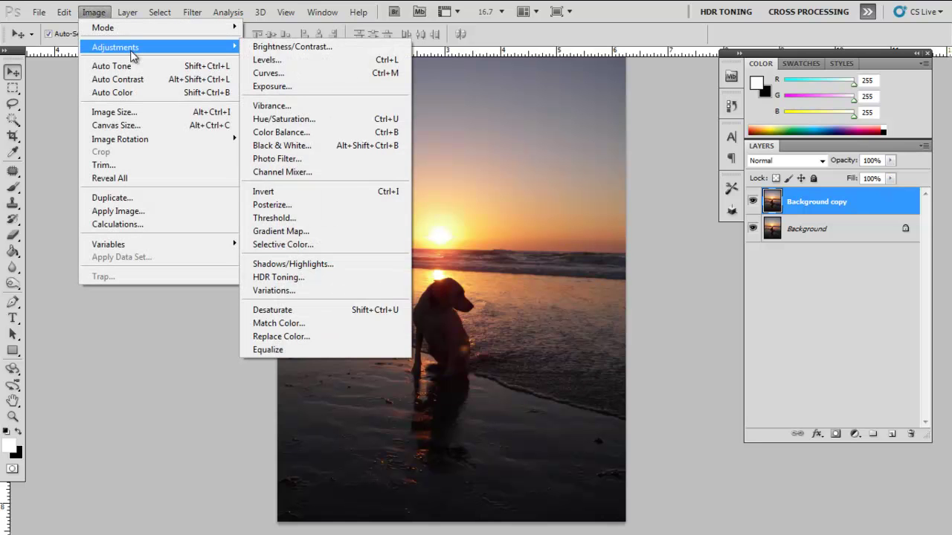
click(342, 268)
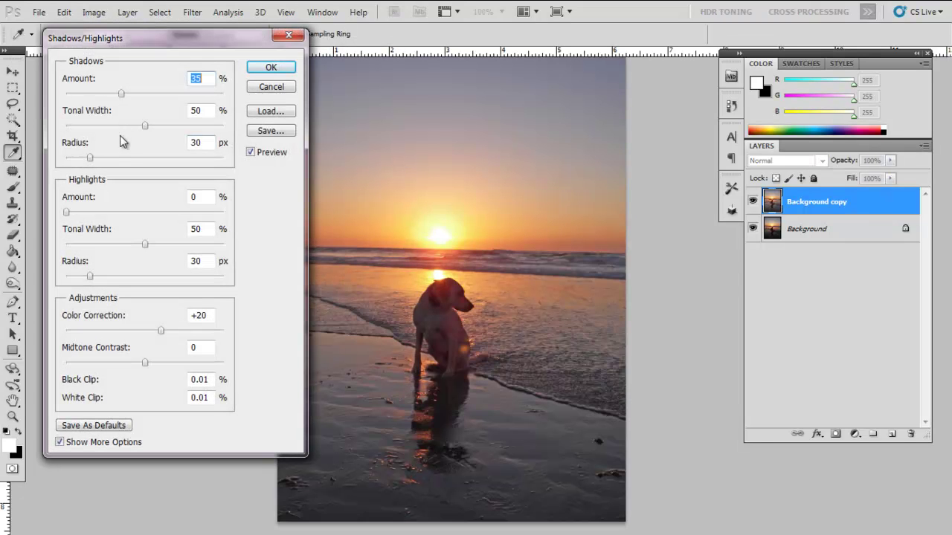
Set shadows amount about 32%, tonal width 43, radius 81, midtone contrast +17, and apply.
click(113, 125)
click(102, 93)
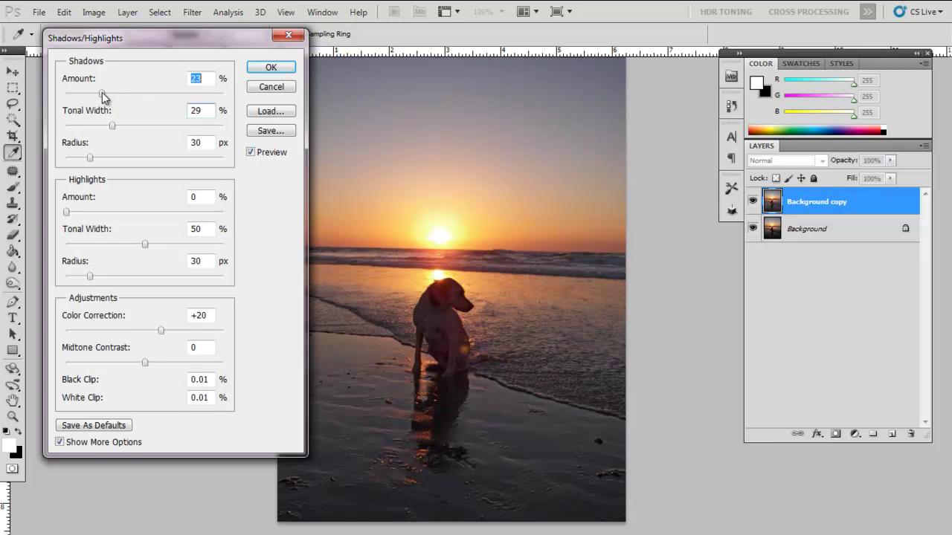
click(171, 363)
drag(172, 363, 158, 362)
drag(112, 157, 136, 130)
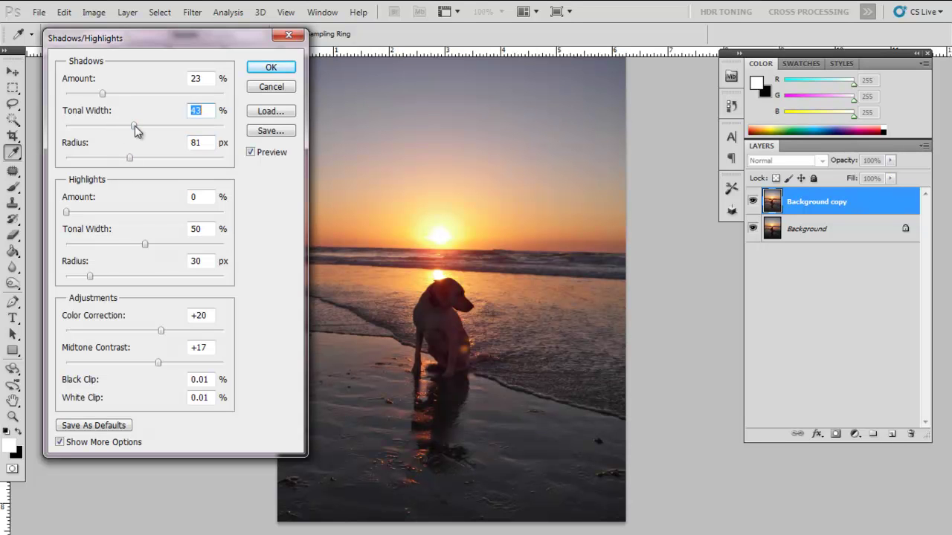
drag(110, 95, 121, 95)
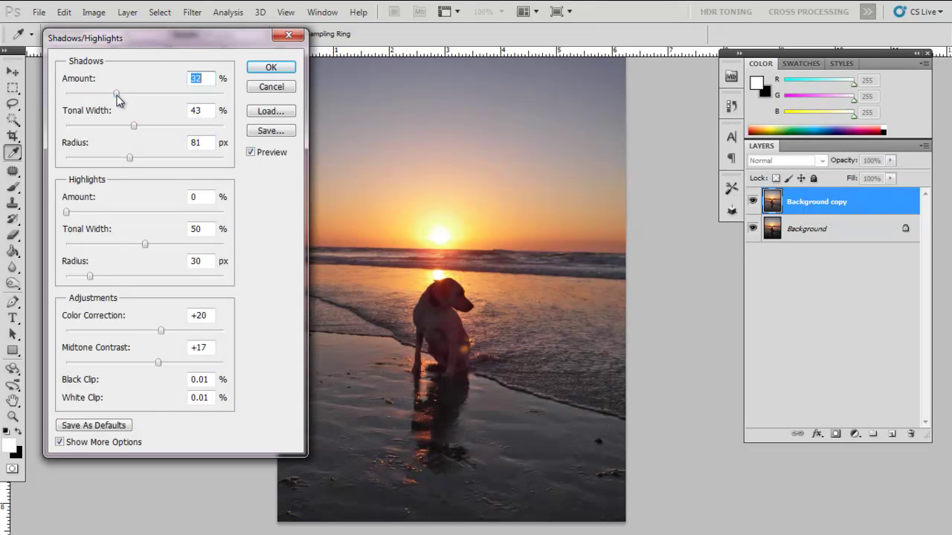
click(272, 68)
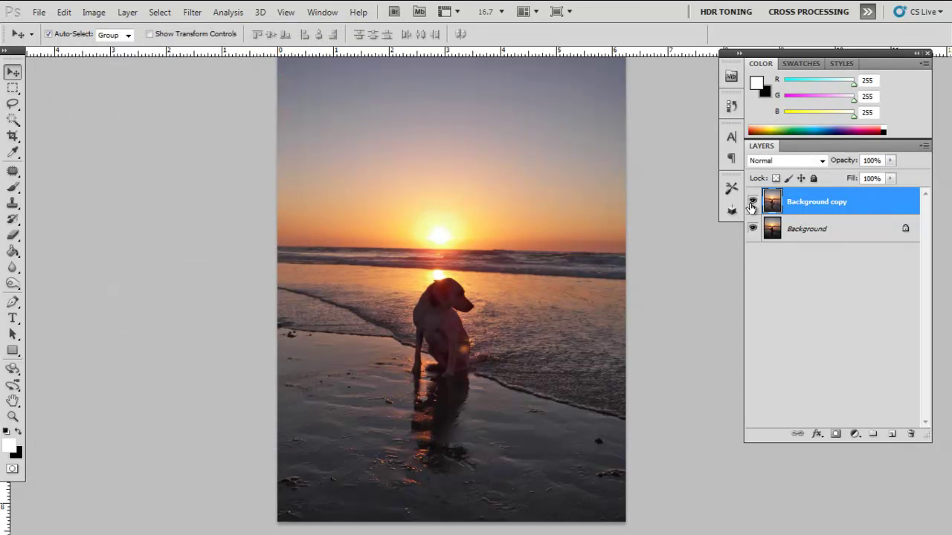
Compare the copy layer with the original, then erase its sky with the Eraser at 100% opacity.
click(752, 205)
click(751, 205)
key(e)
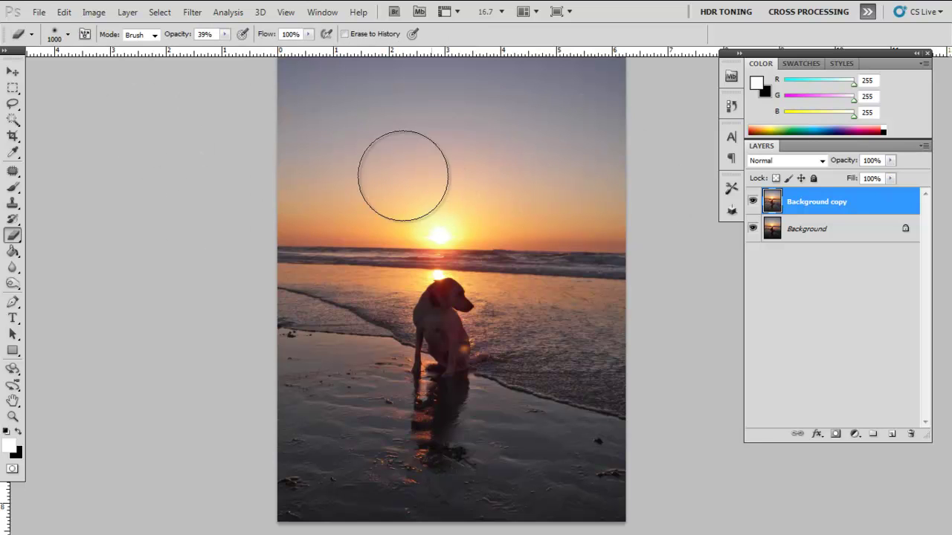
click(419, 183)
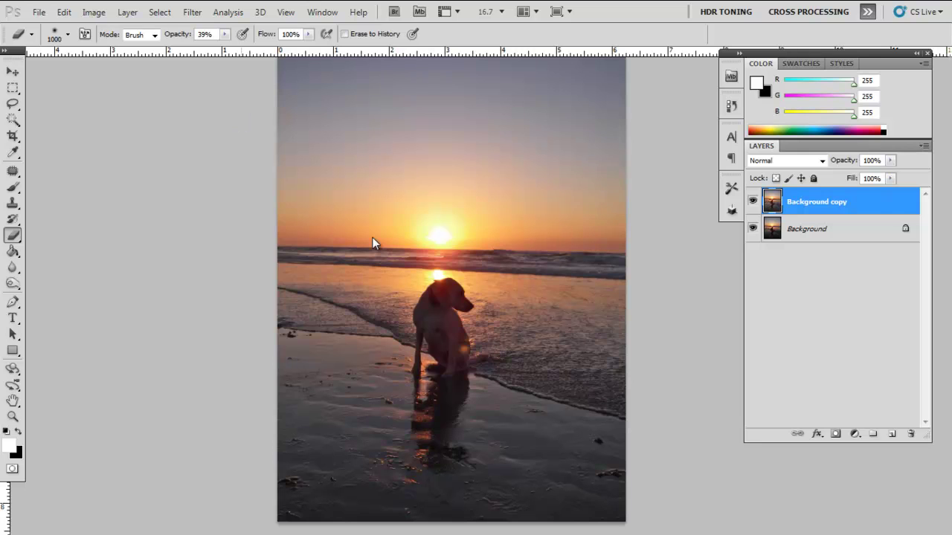
click(224, 34)
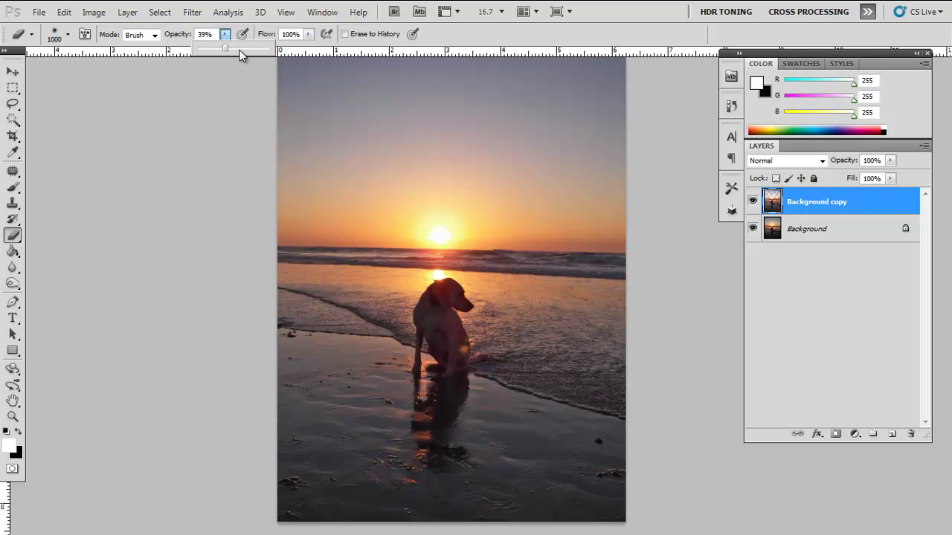
drag(225, 47, 287, 55)
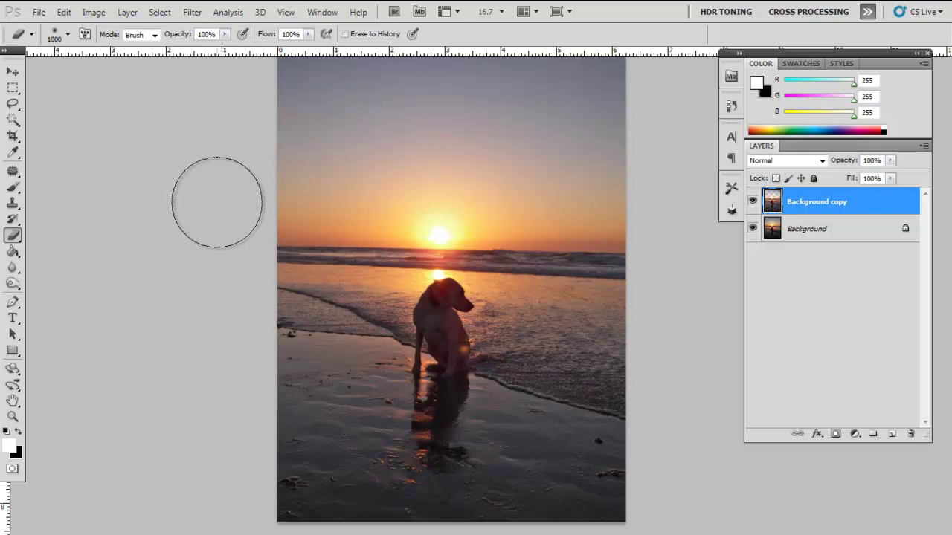
mouse_move(566, 112)
mouse_down()
mouse_move(605, 81)
mouse_move(456, 127)
mouse_move(542, 217)
mouse_move(625, 217)
mouse_up()
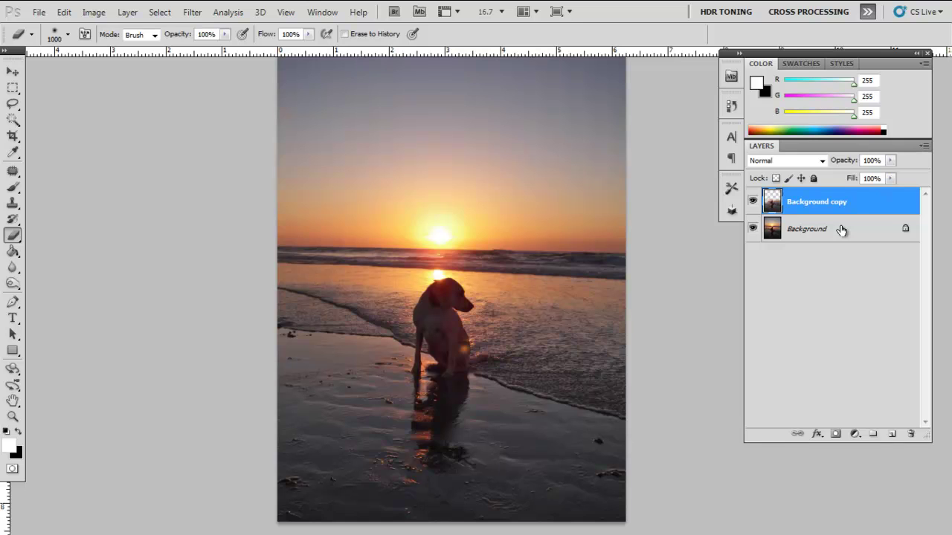
Merge the Background copy down into the Background layer with Ctrl+E.
key(ctrl+e)
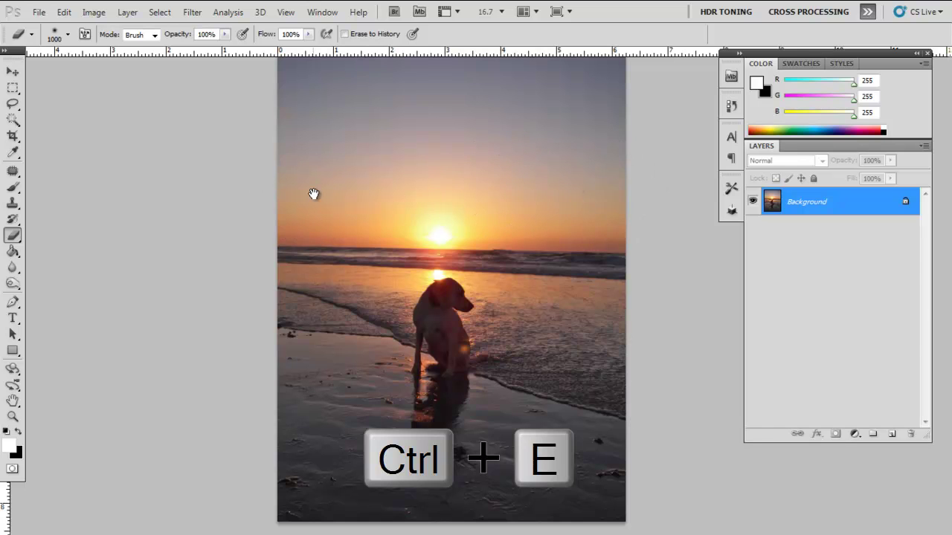
scroll(314, 189, down, 1)
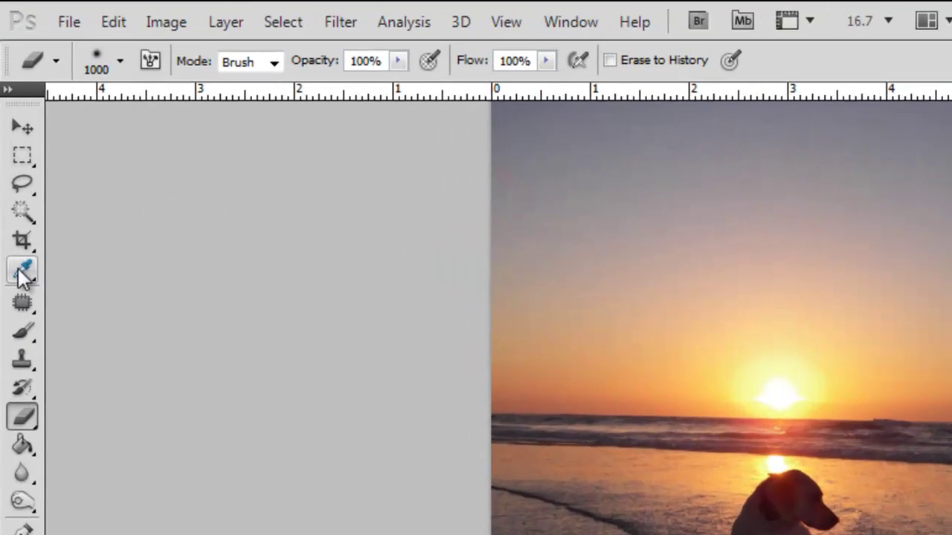
Measure the horizon with the Ruler Tool and straighten the image by about 1°.
click(11, 151)
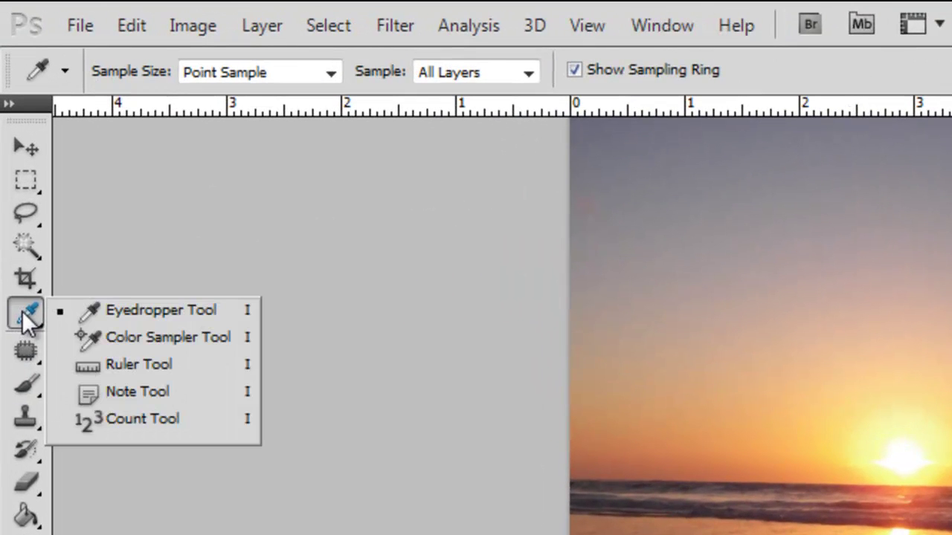
click(108, 372)
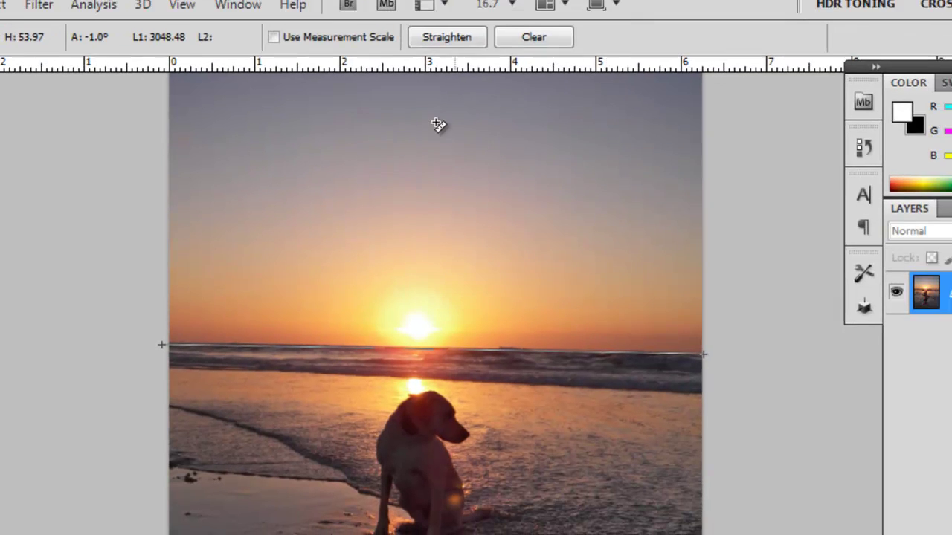
click(453, 58)
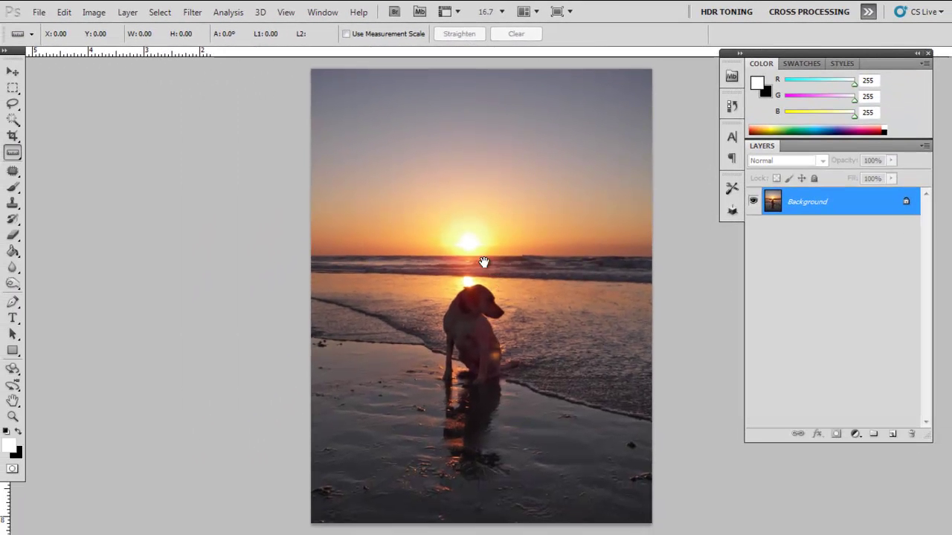
drag(484, 263, 453, 248)
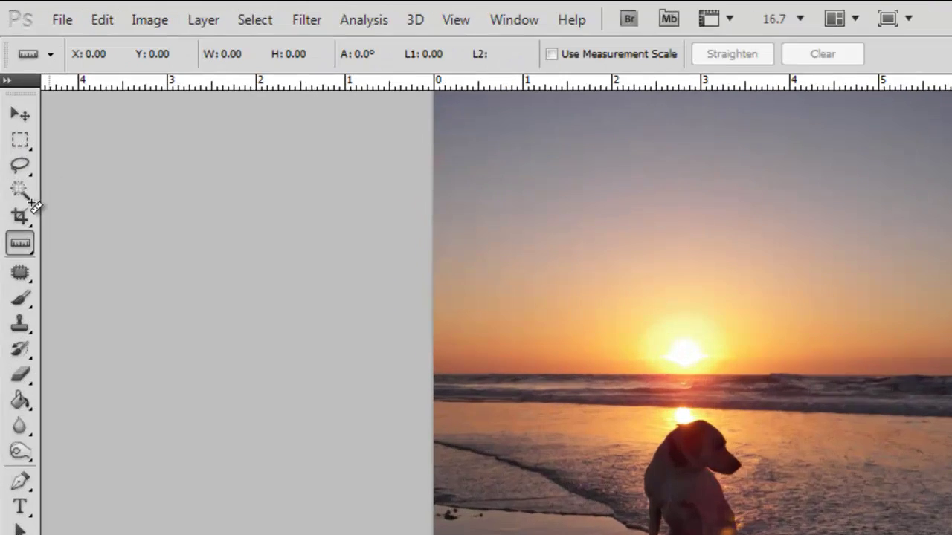
Crop tightly around the dog and sunset, trimming the upper sky and the left strip.
drag(12, 137, 54, 146)
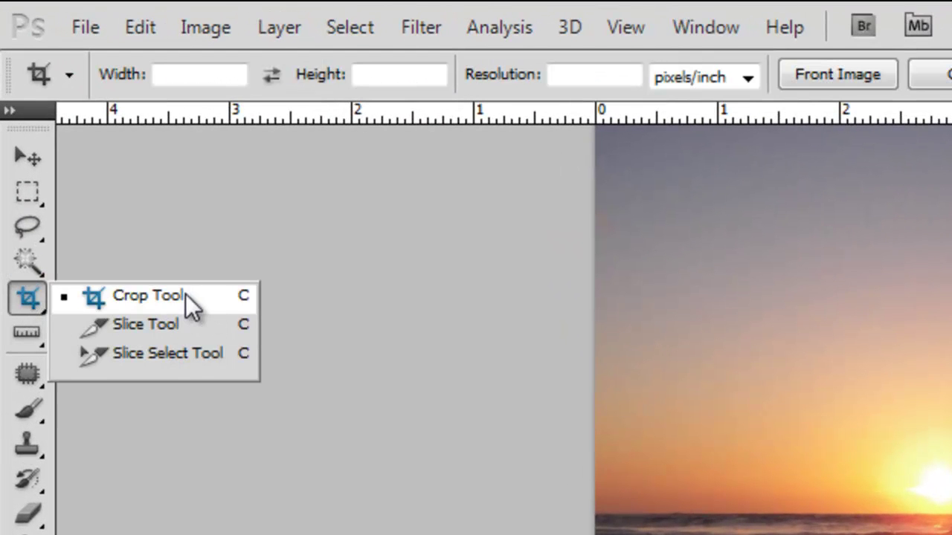
drag(185, 294, 185, 294)
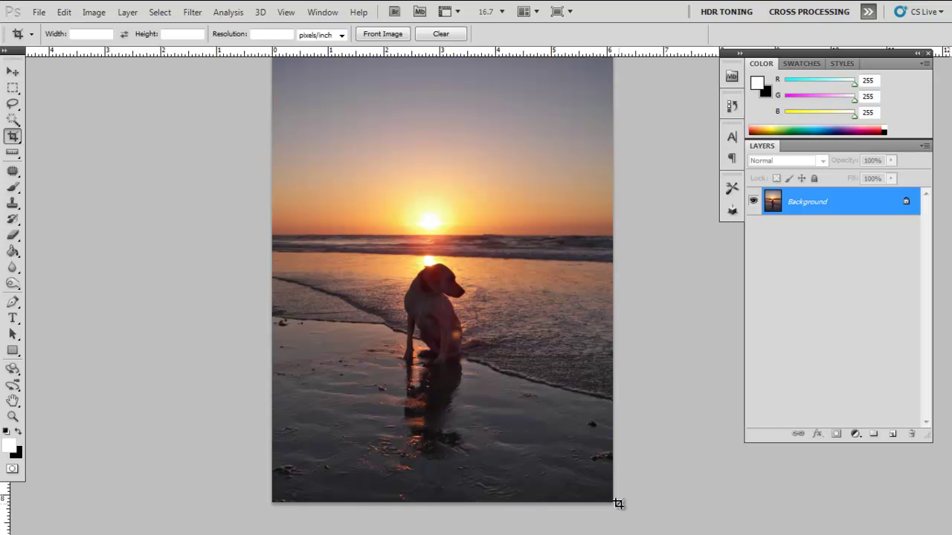
drag(618, 504, 326, 120)
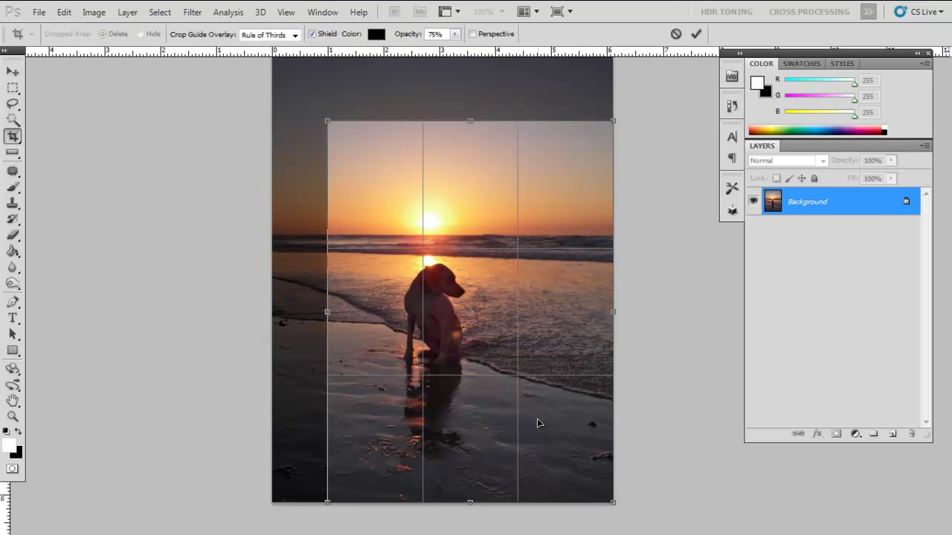
key(Return)
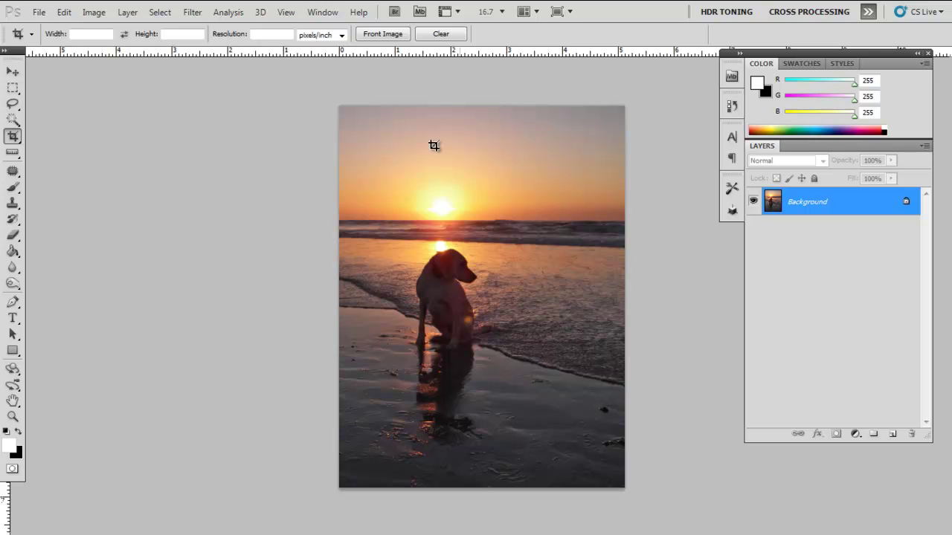
Show an enlarged History panel beside the photo and compare the 101_0361.JPG snapshot with the final Crop.
click(322, 13)
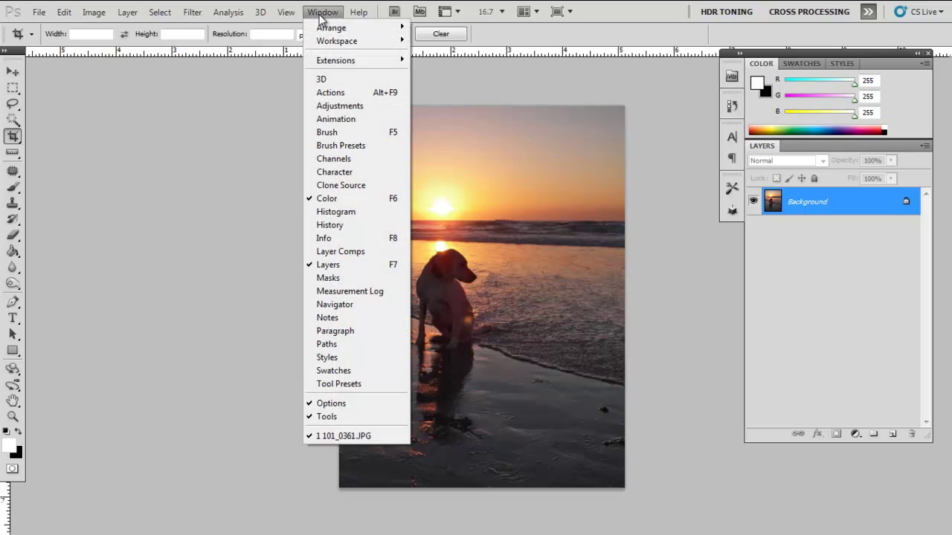
click(336, 224)
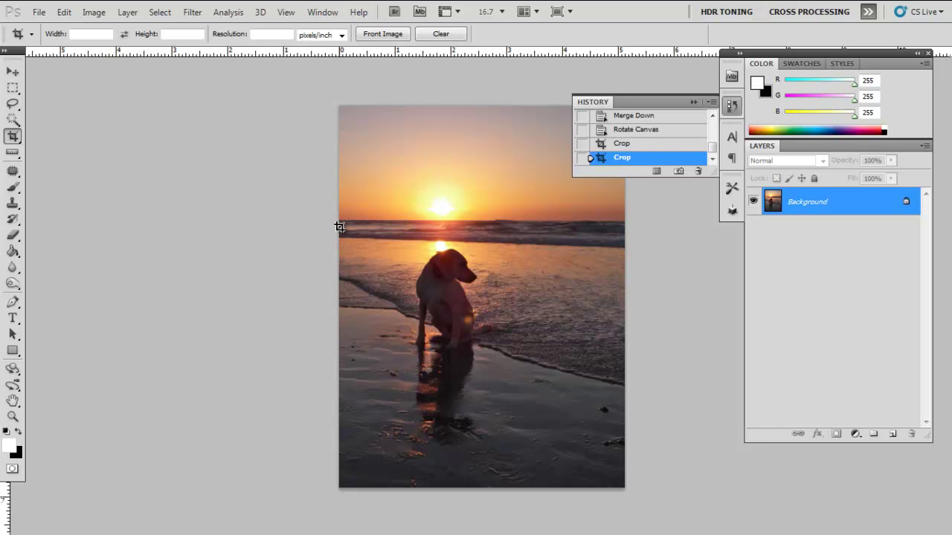
drag(591, 97, 111, 94)
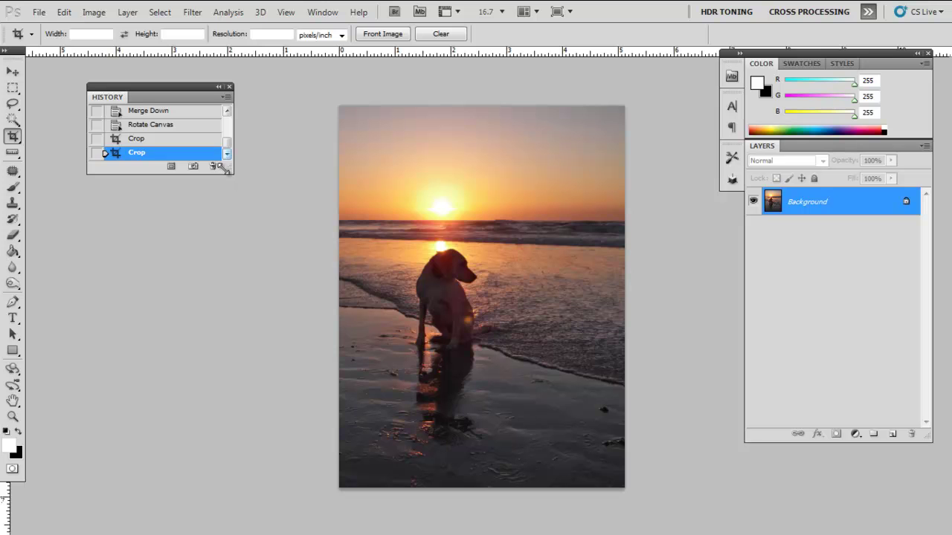
drag(223, 166, 212, 401)
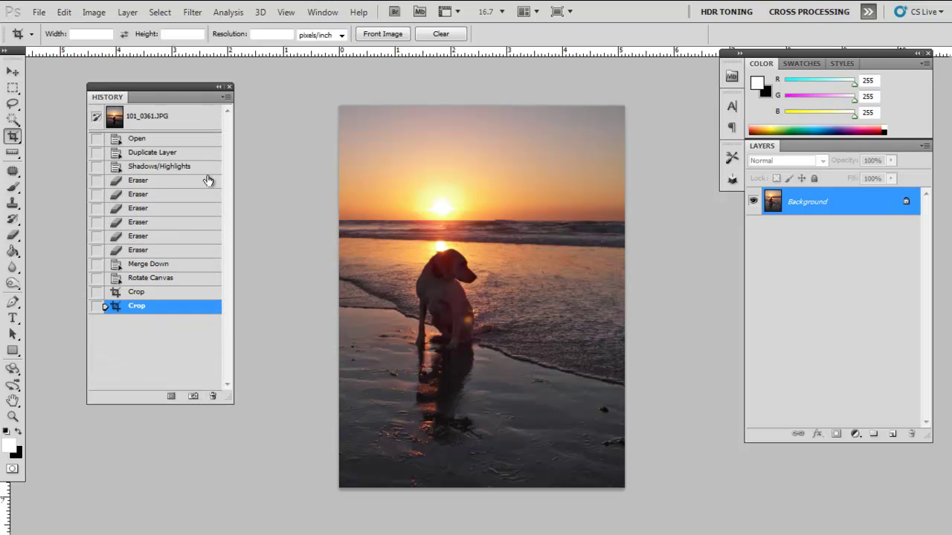
click(171, 119)
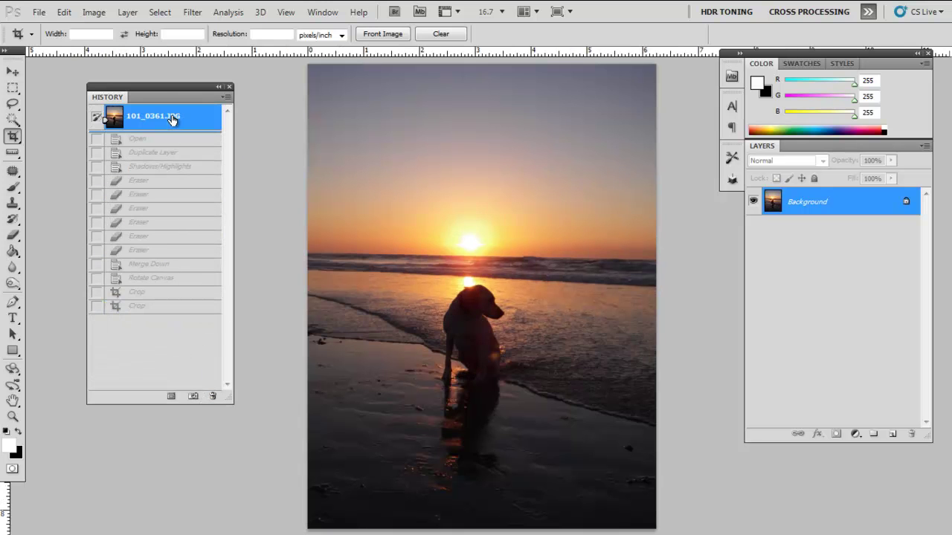
click(148, 309)
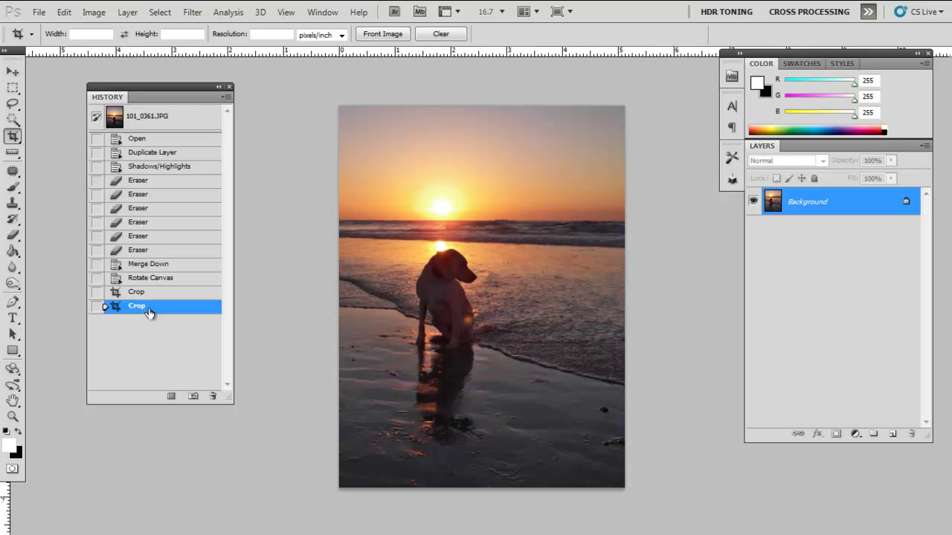